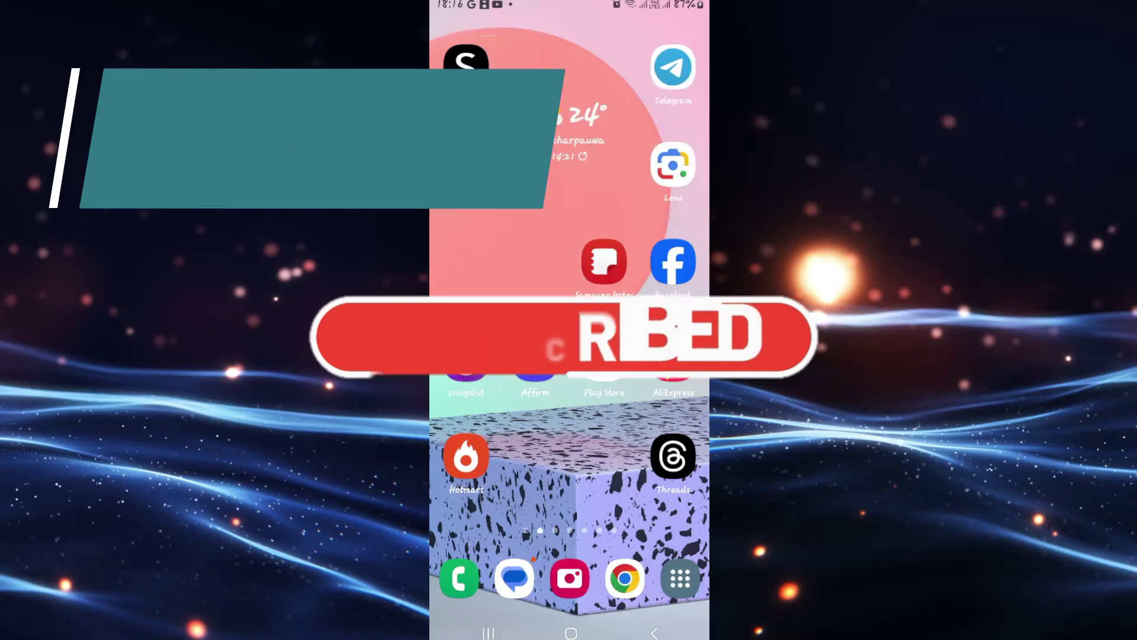
- Launch Hotmart and open the Language list from the SD avatar's My Account page
click(464, 457)
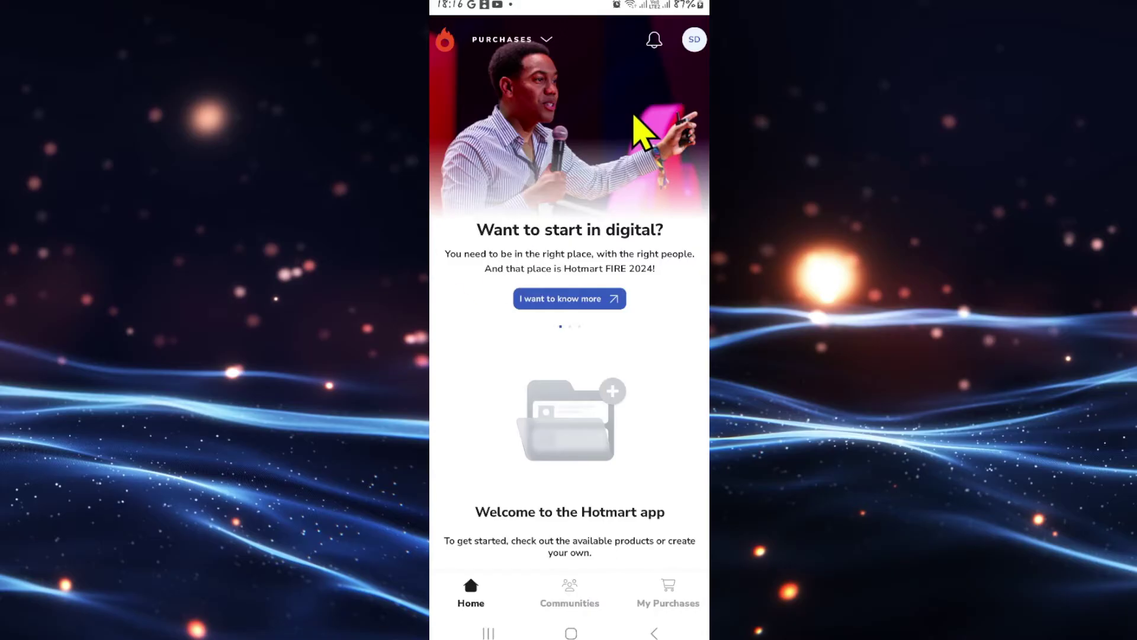
click(694, 41)
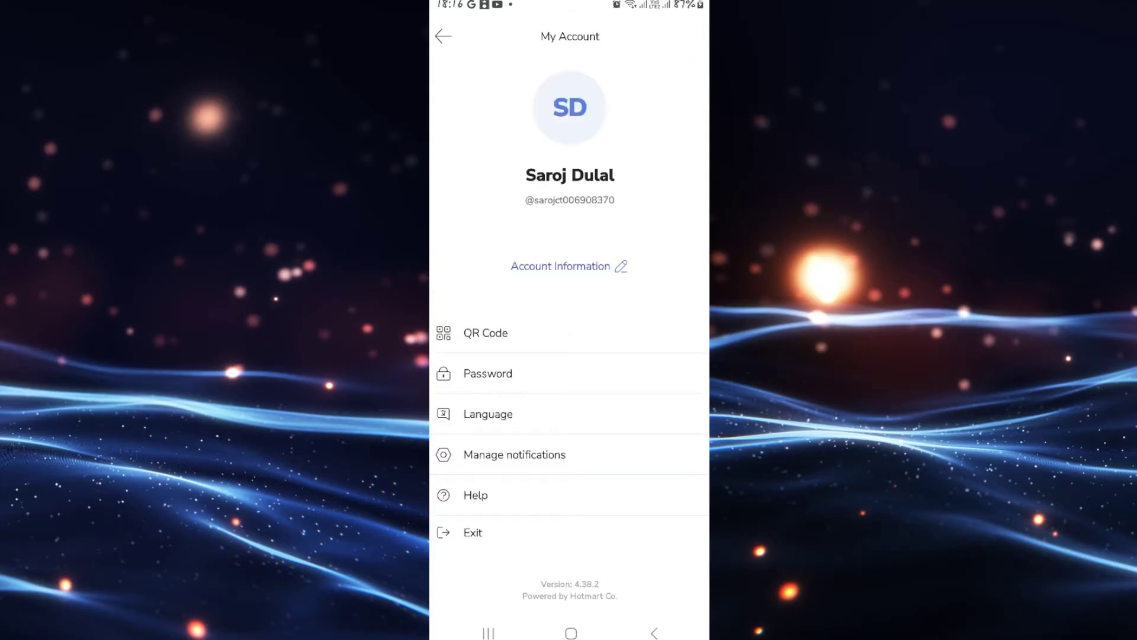
click(490, 416)
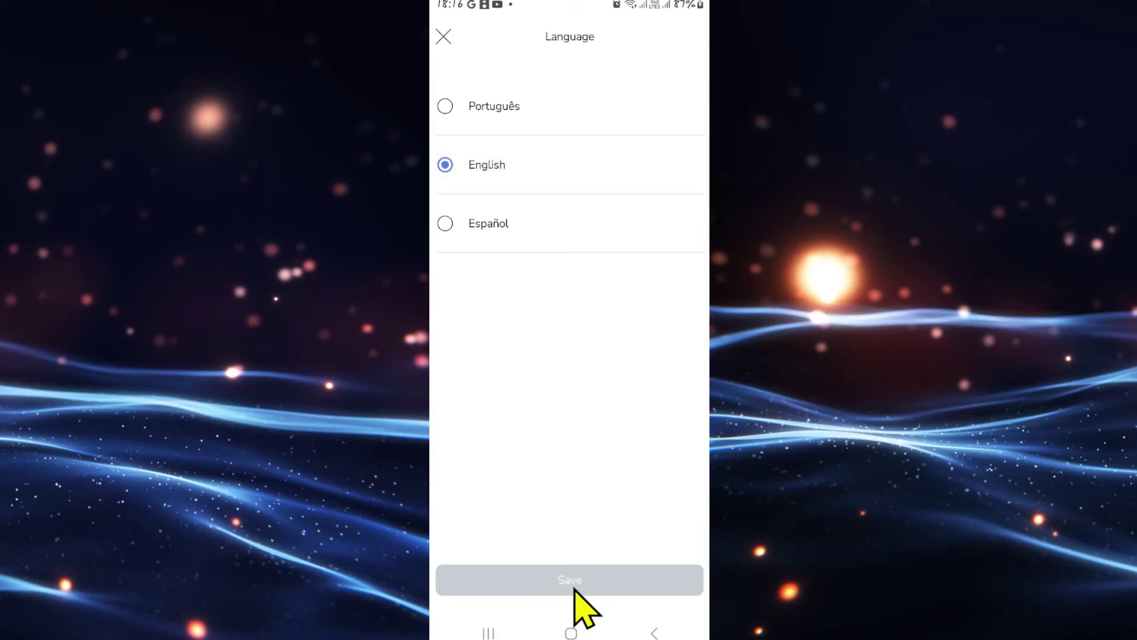
- Close the Português/English/Español sheet with English unchanged and go back Home
click(444, 38)
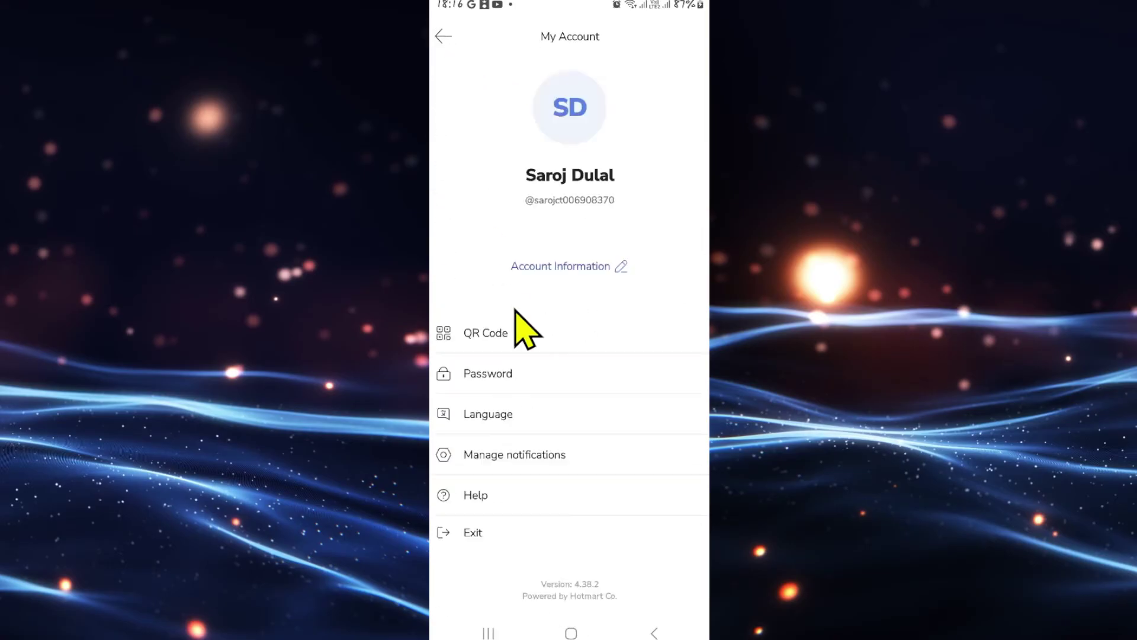
click(441, 38)
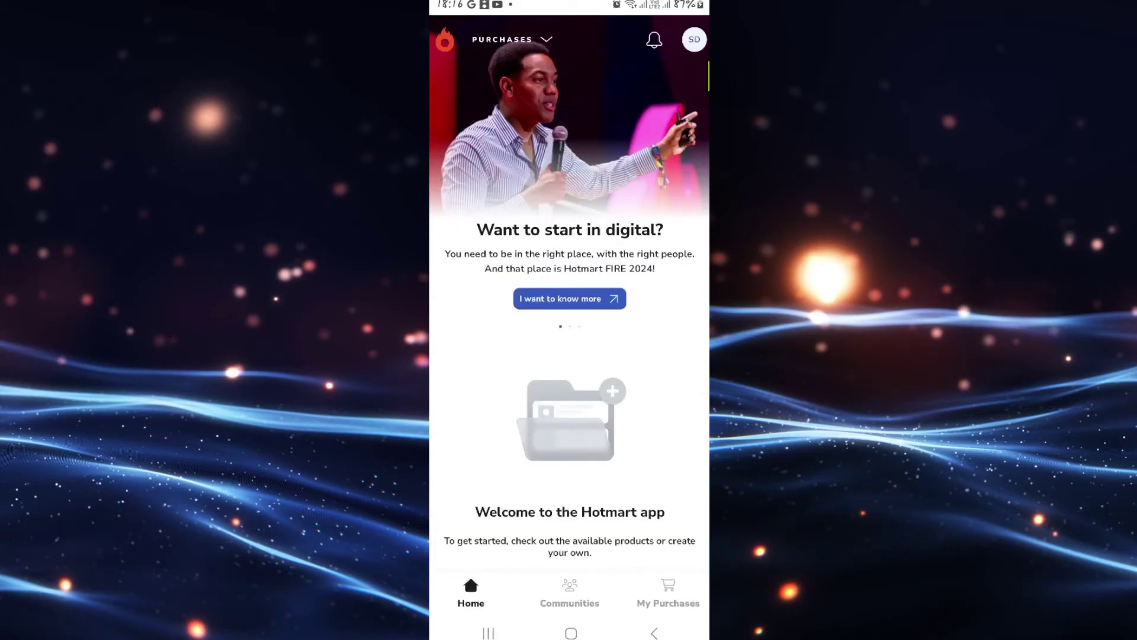
- Reopen the Language list from My Account, save English, and return Home
click(698, 41)
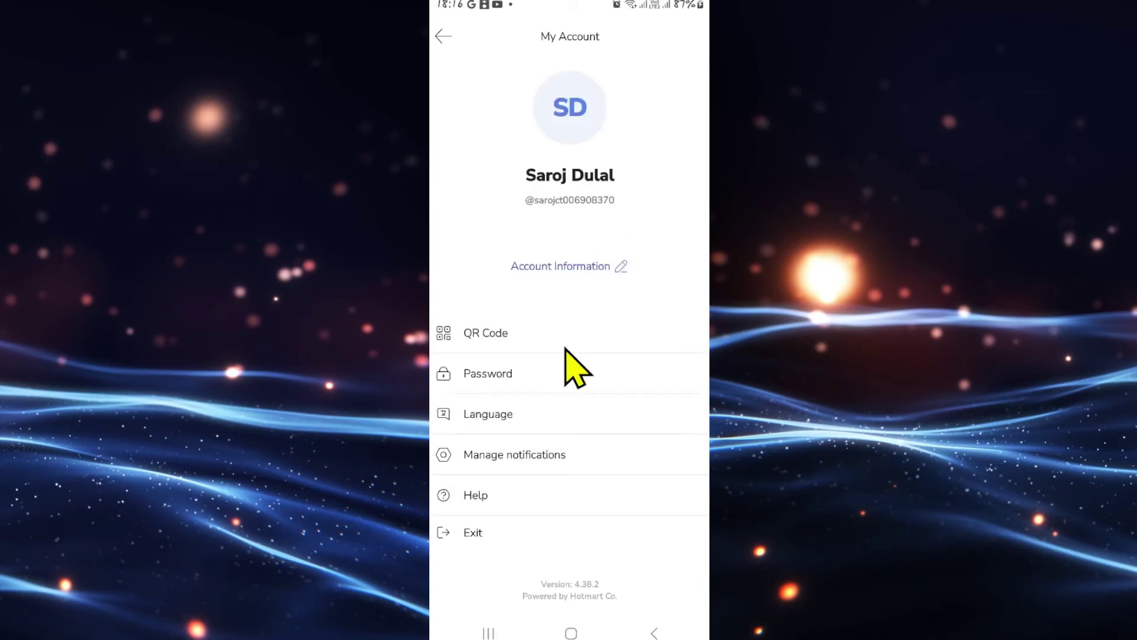
click(512, 415)
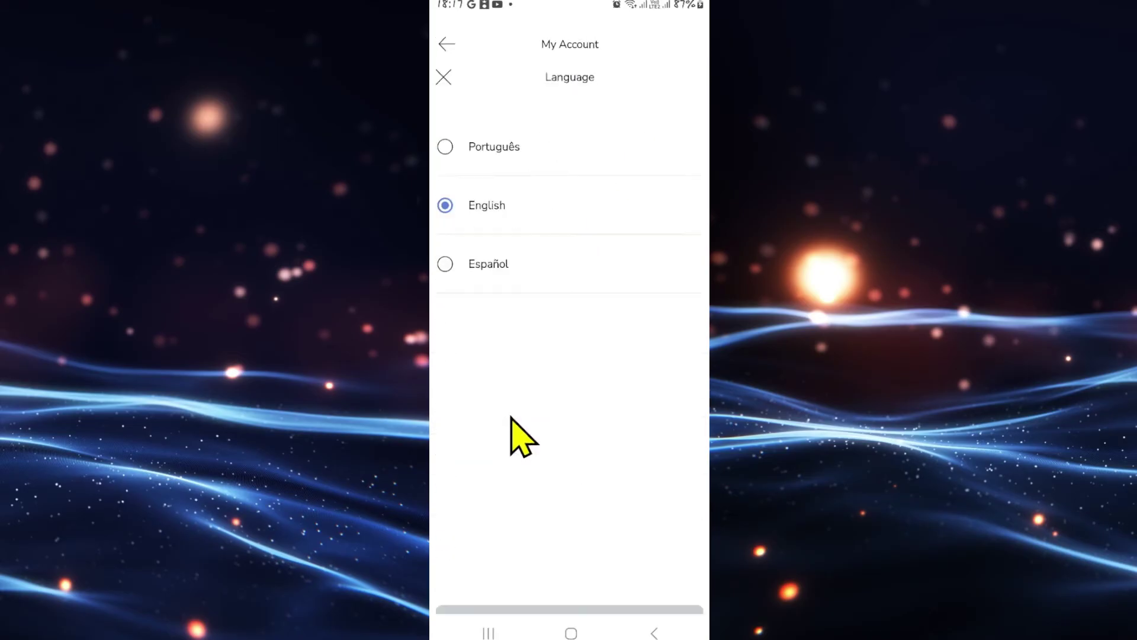
click(444, 38)
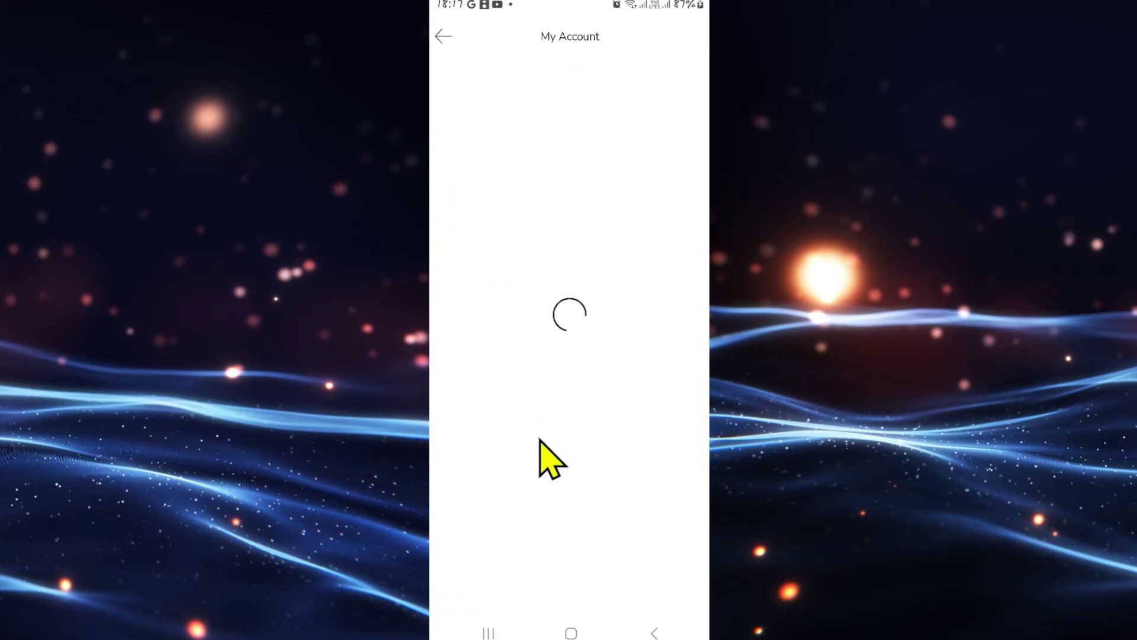
click(643, 629)
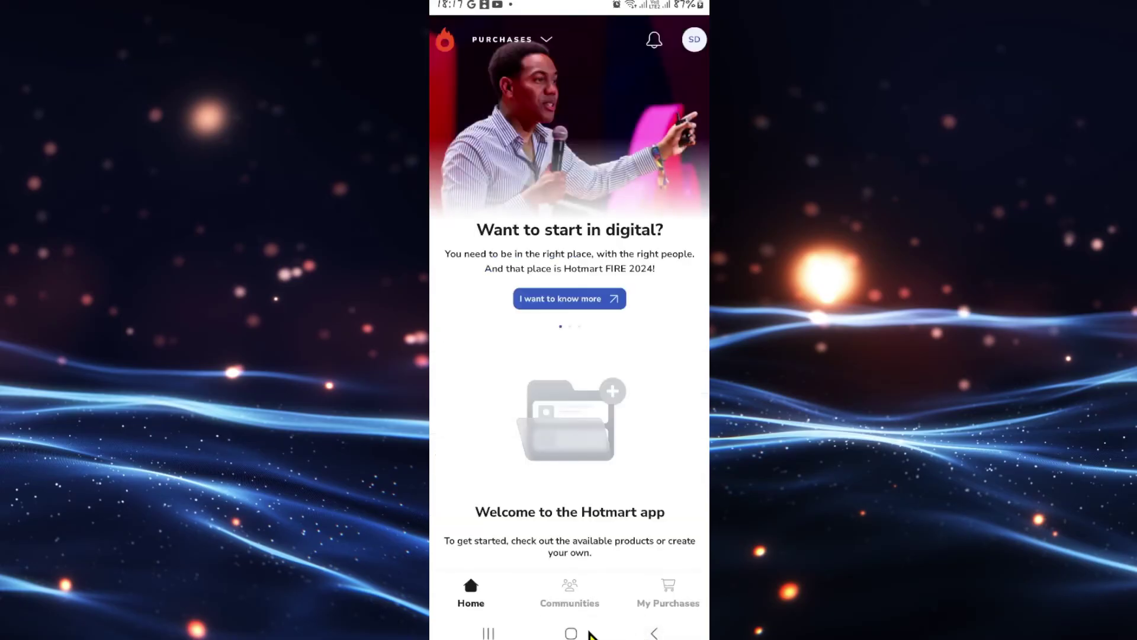
- Exit Hotmart to the Android home screen using the Home button
click(571, 633)
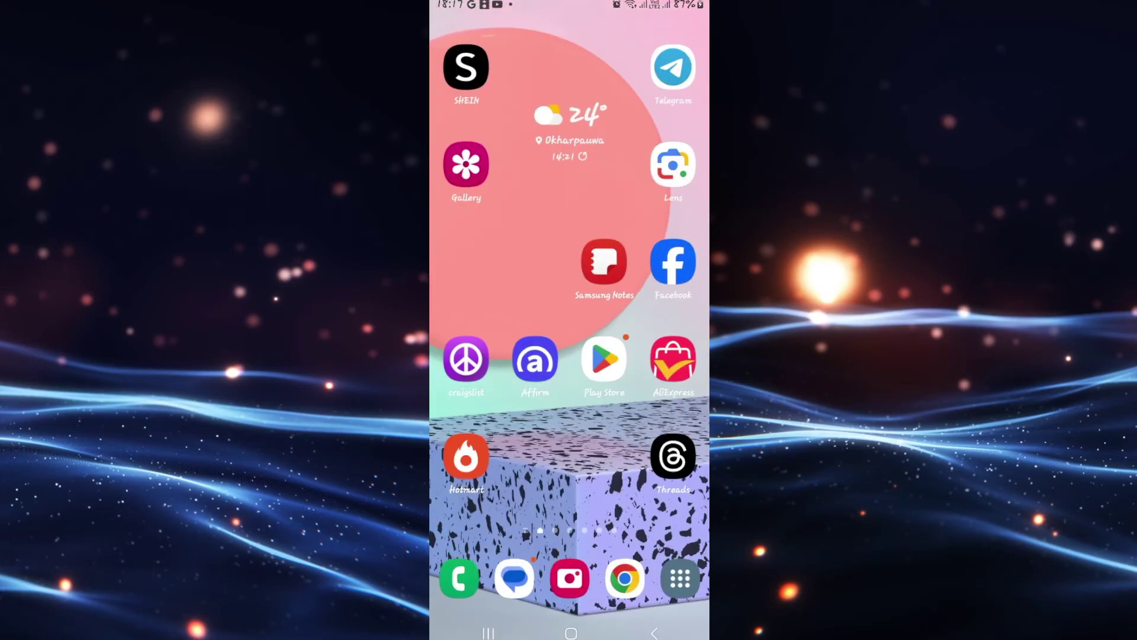